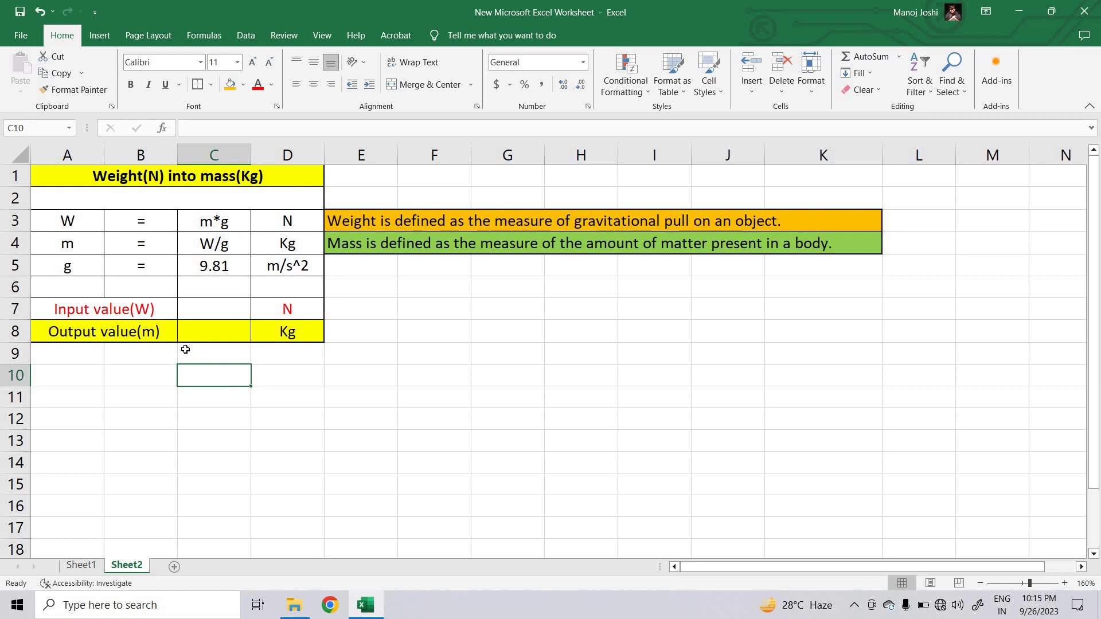
Review the sheet's weight and mass definitions, symbols W and m, g = 9.81 m/s^2, and N/Kg units.
left_click(214, 310)
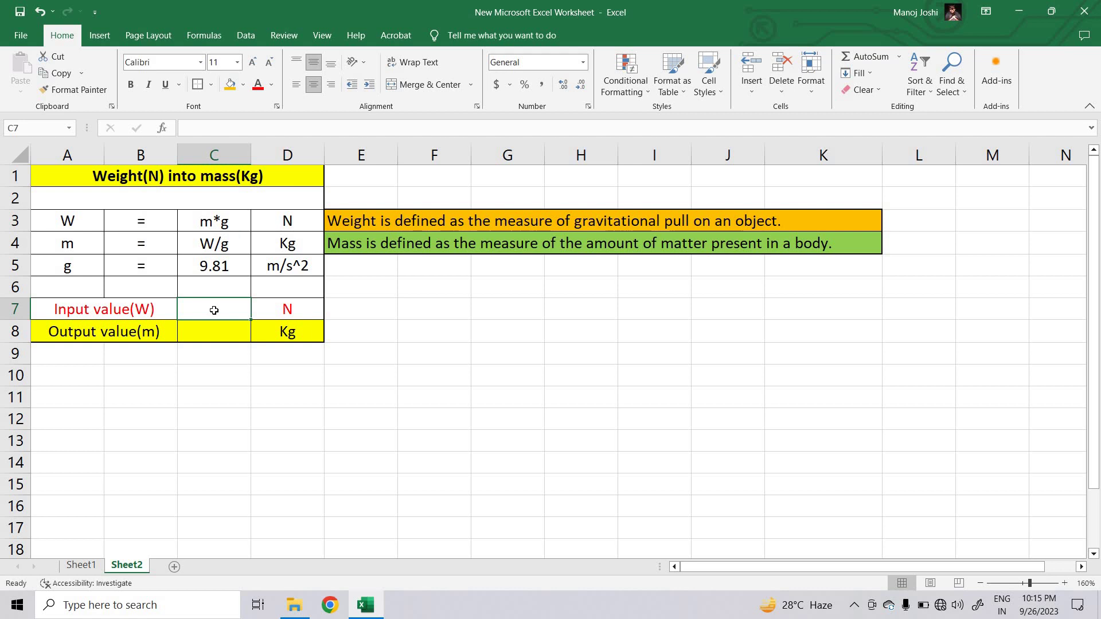
left_click(218, 222)
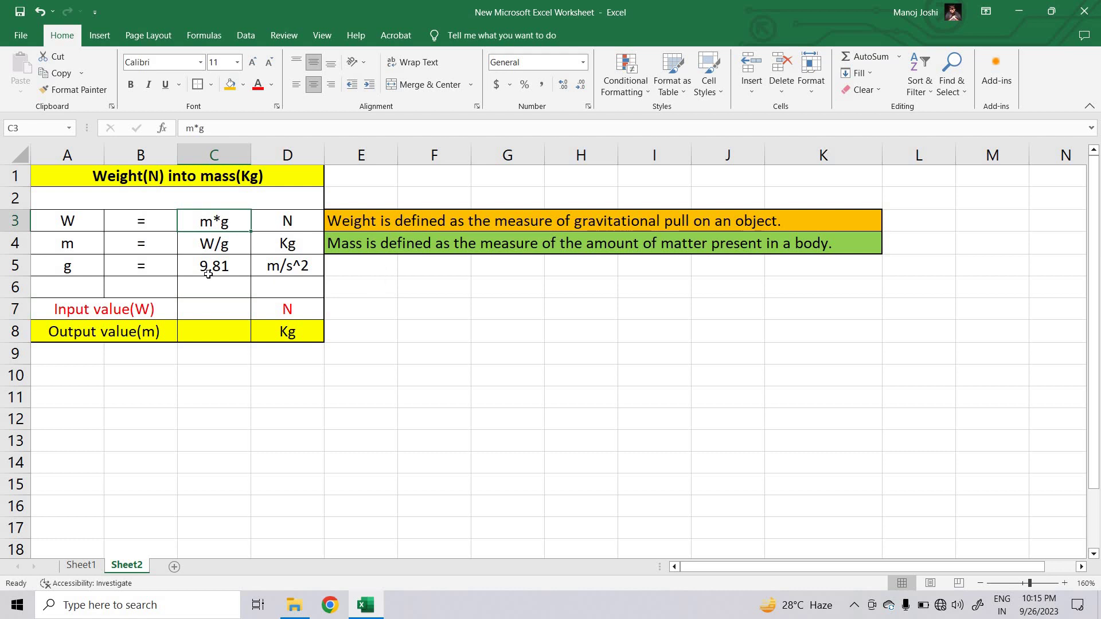
left_click(81, 249)
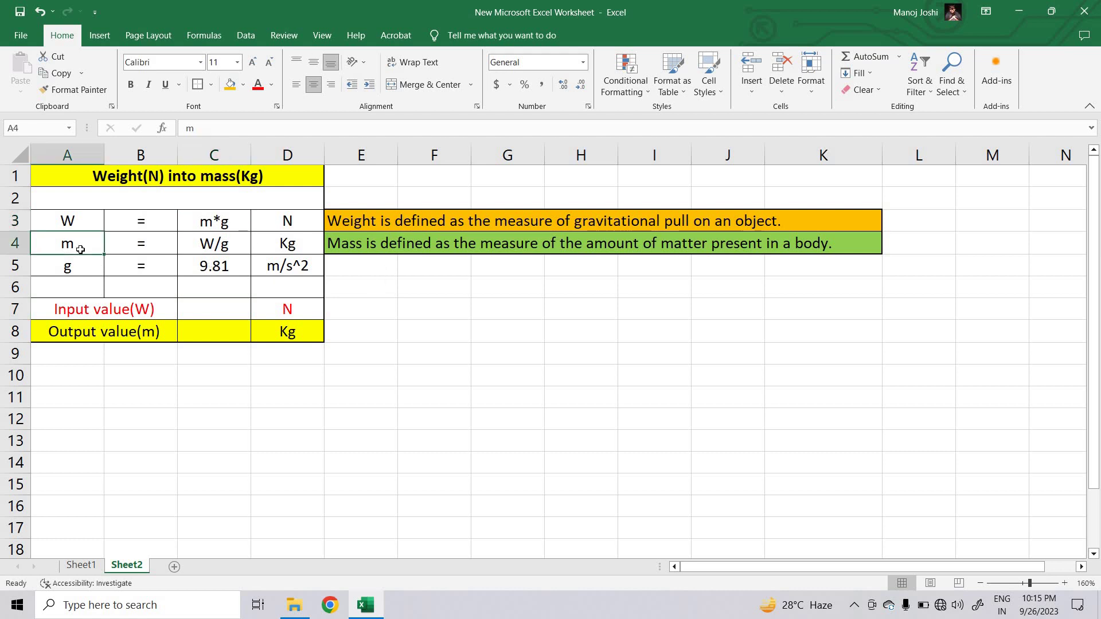
left_click(365, 245)
left_click(392, 301)
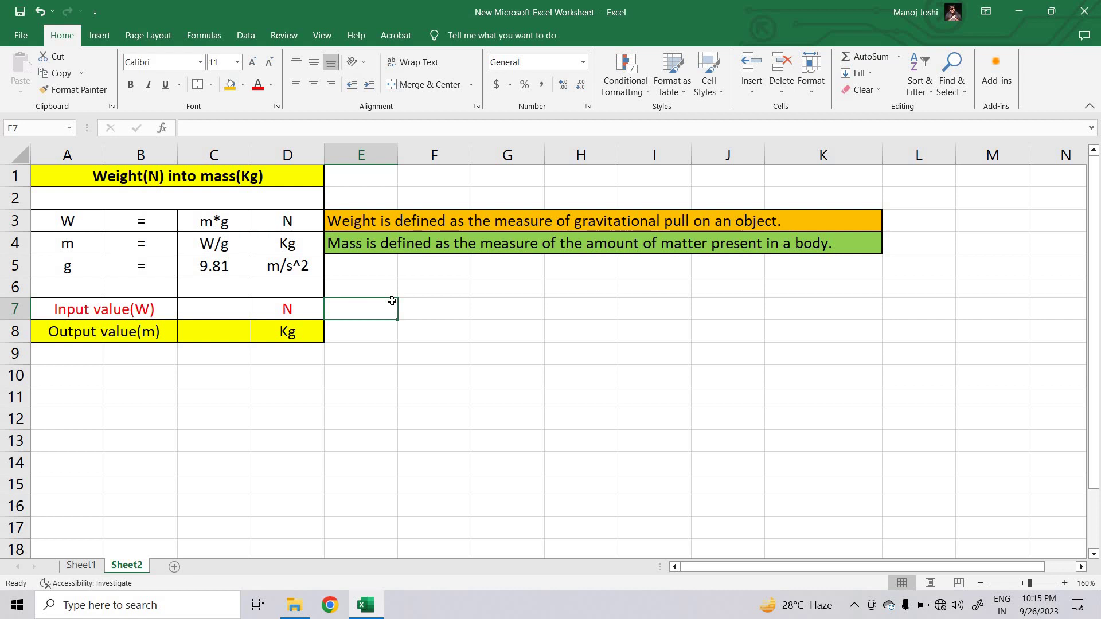
left_click(296, 252)
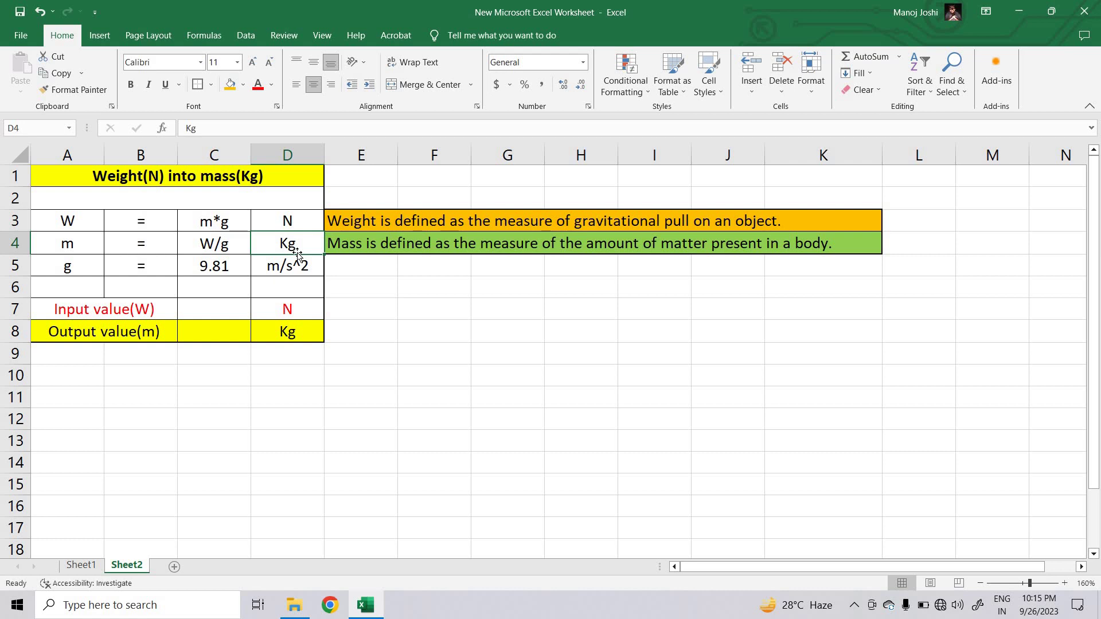
left_click(330, 249)
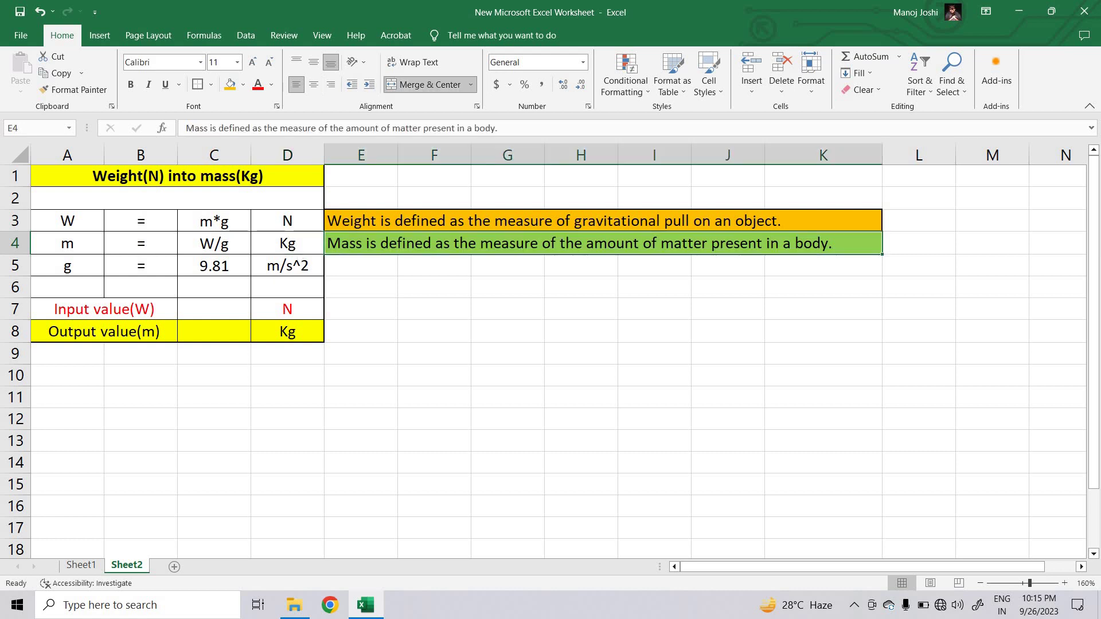
left_click(348, 227)
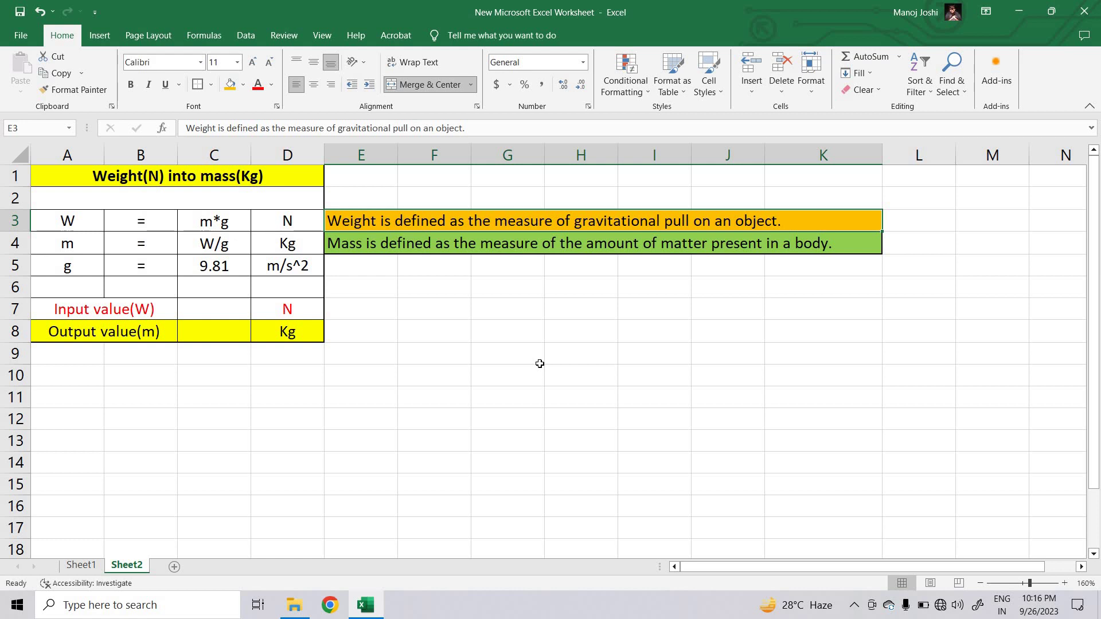
left_click(74, 228)
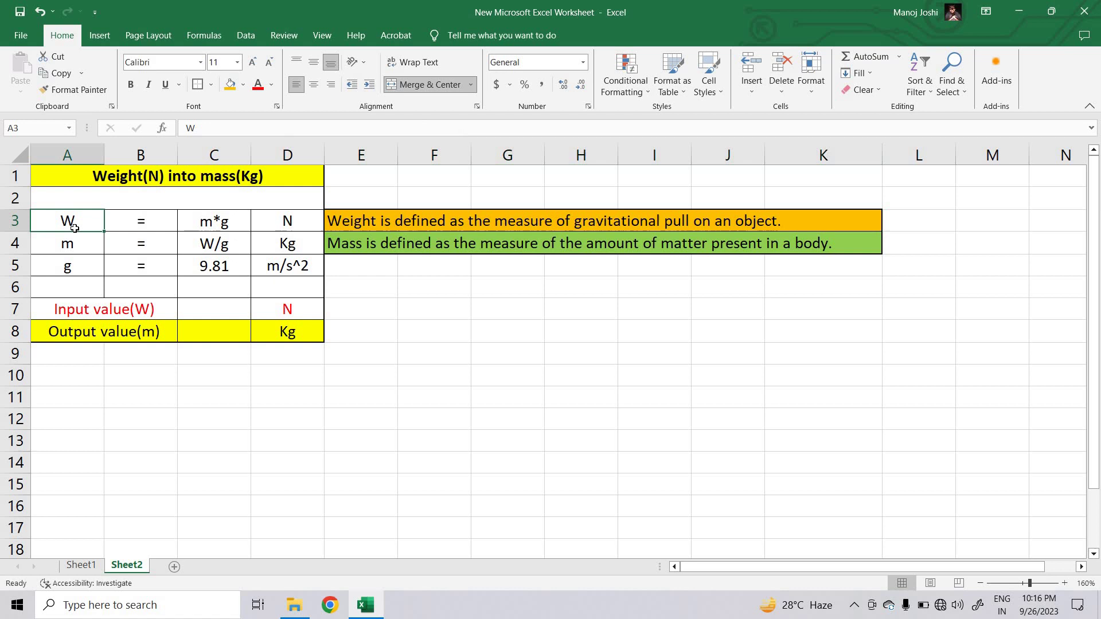
left_click(300, 227)
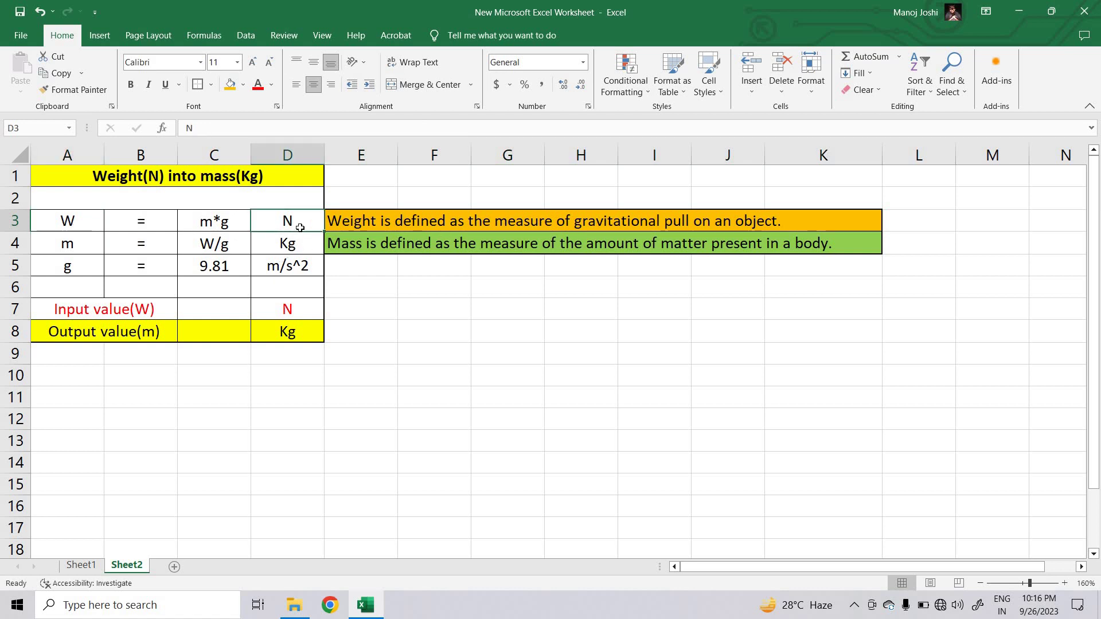
left_click(226, 225)
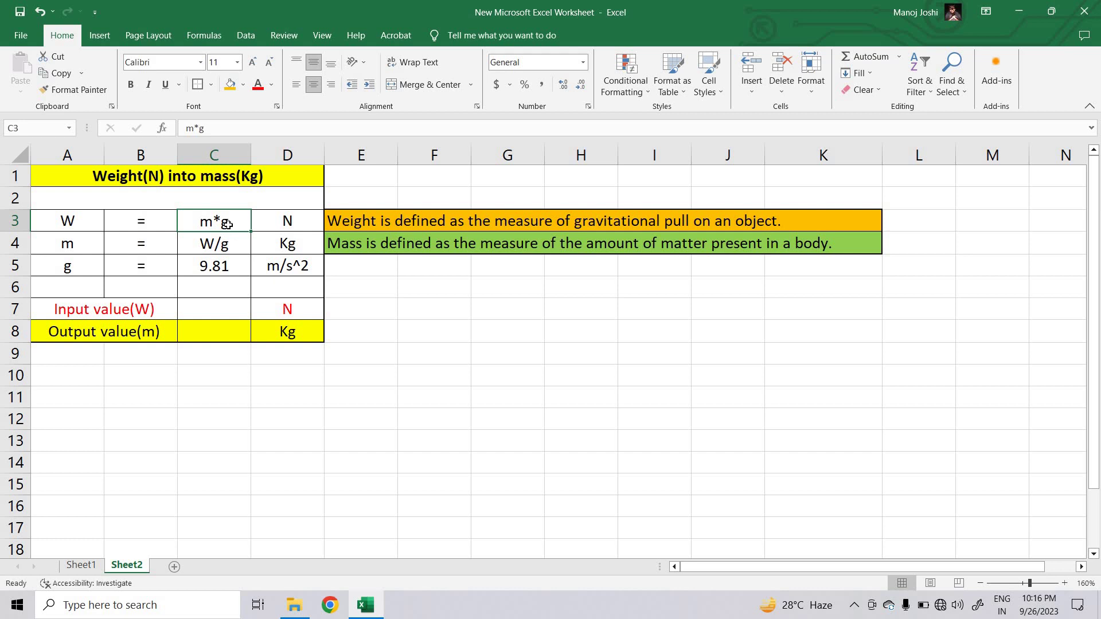
left_click(233, 269)
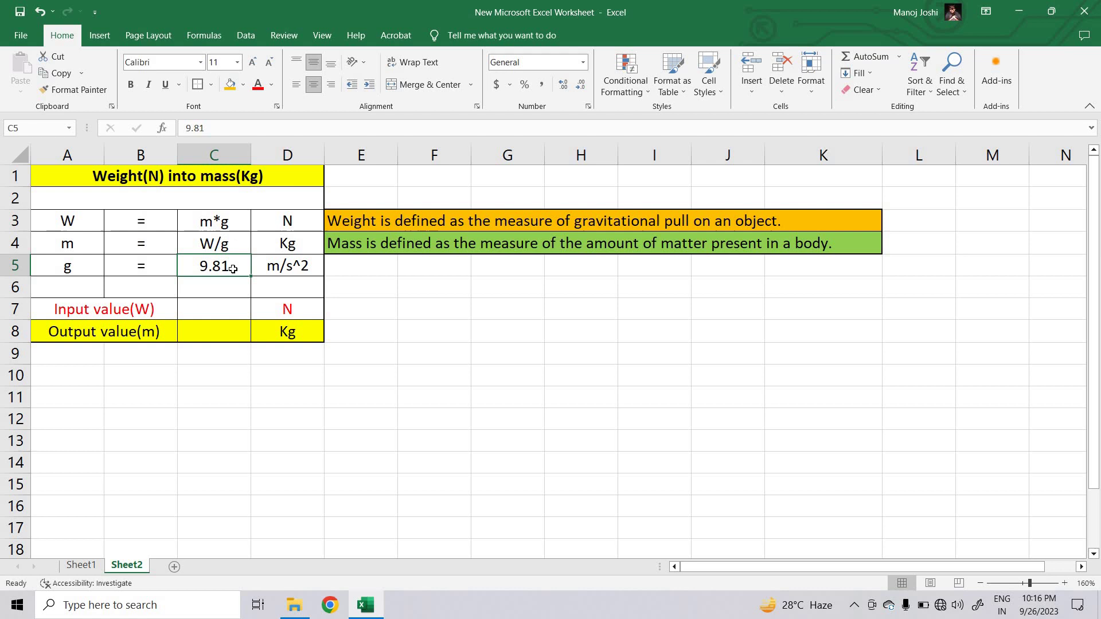
left_click(292, 272)
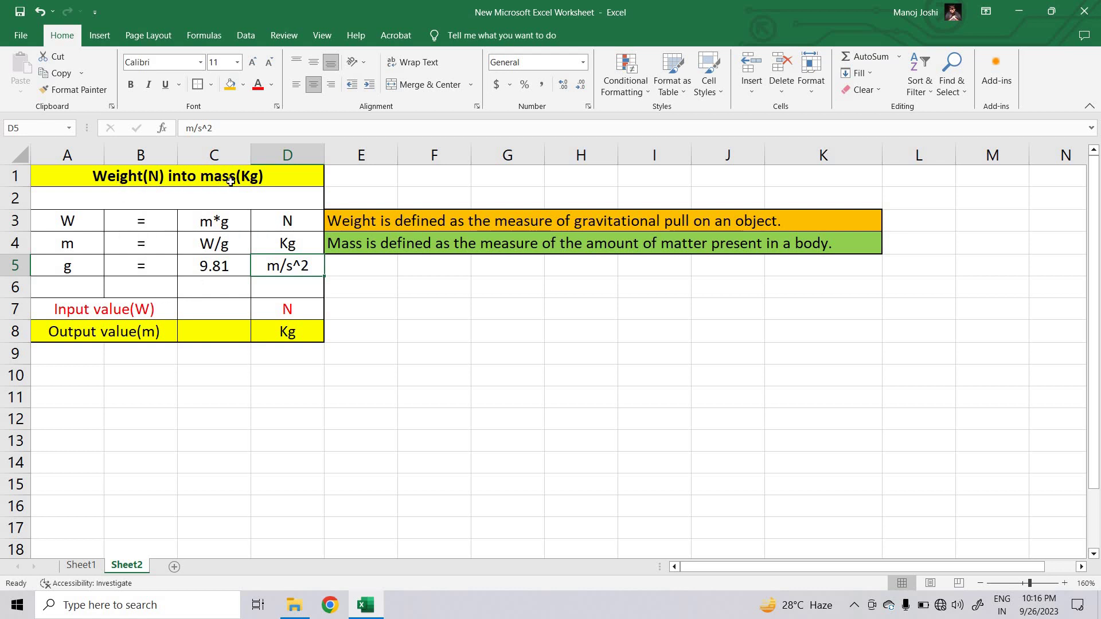
Enter 50 as the weight in input cell C7, beside the Input value(W) label.
left_click(212, 308)
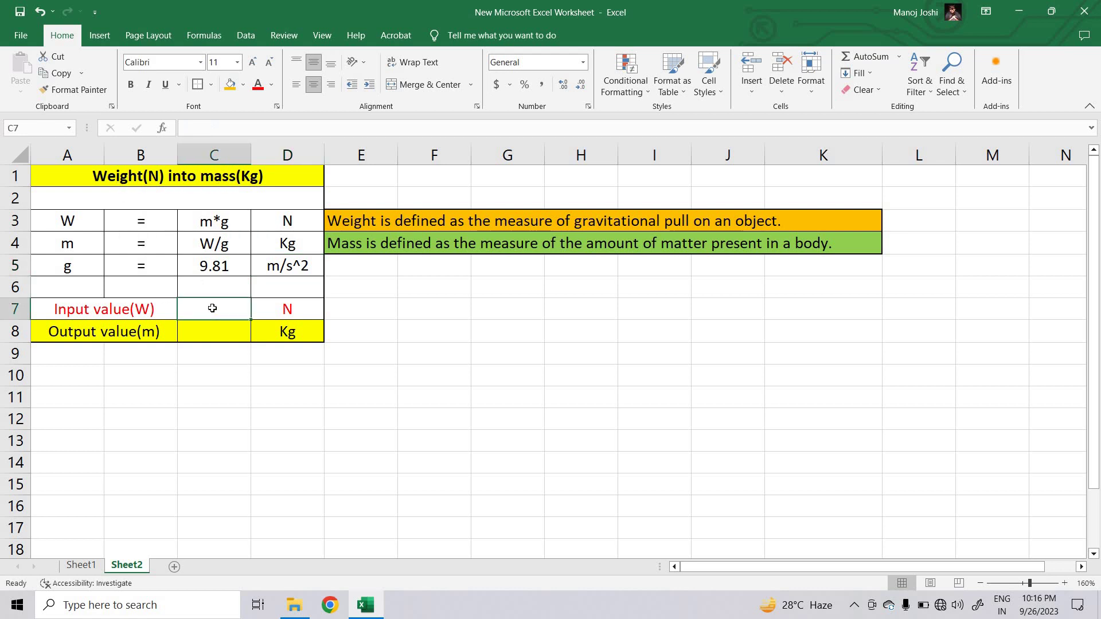
left_click(102, 313)
left_click(232, 315)
double_click(231, 314)
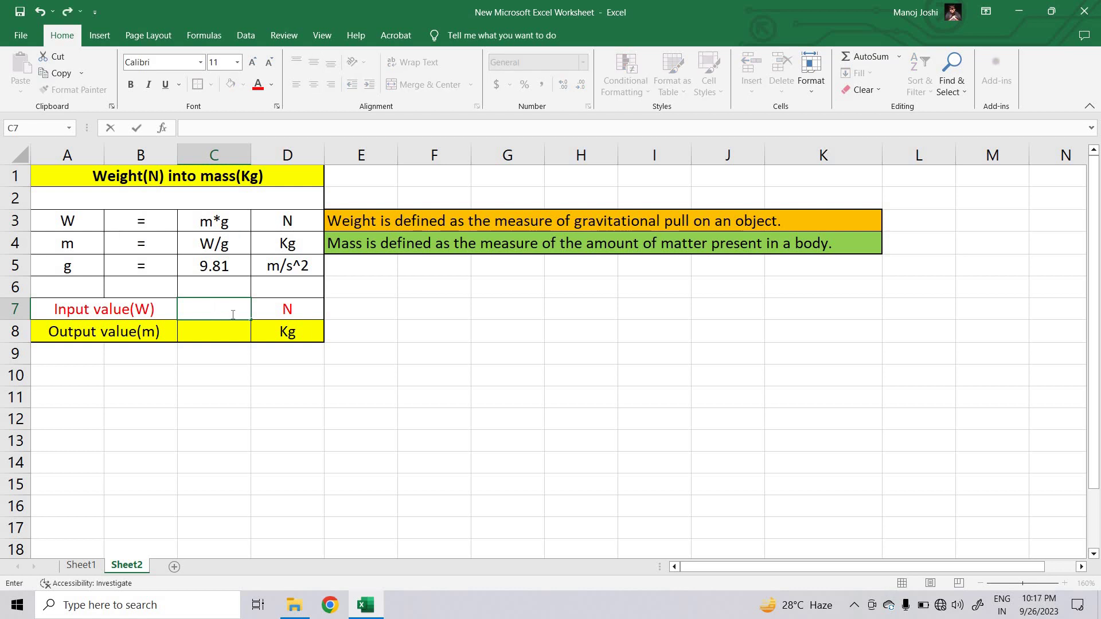
type("50")
key("Return")
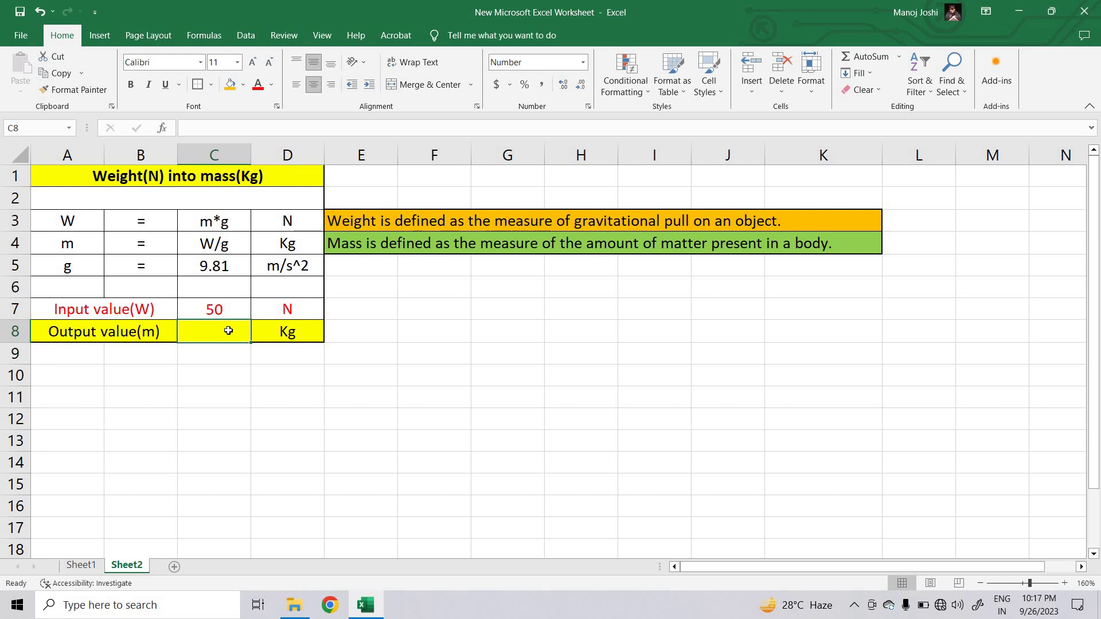
left_click(211, 246)
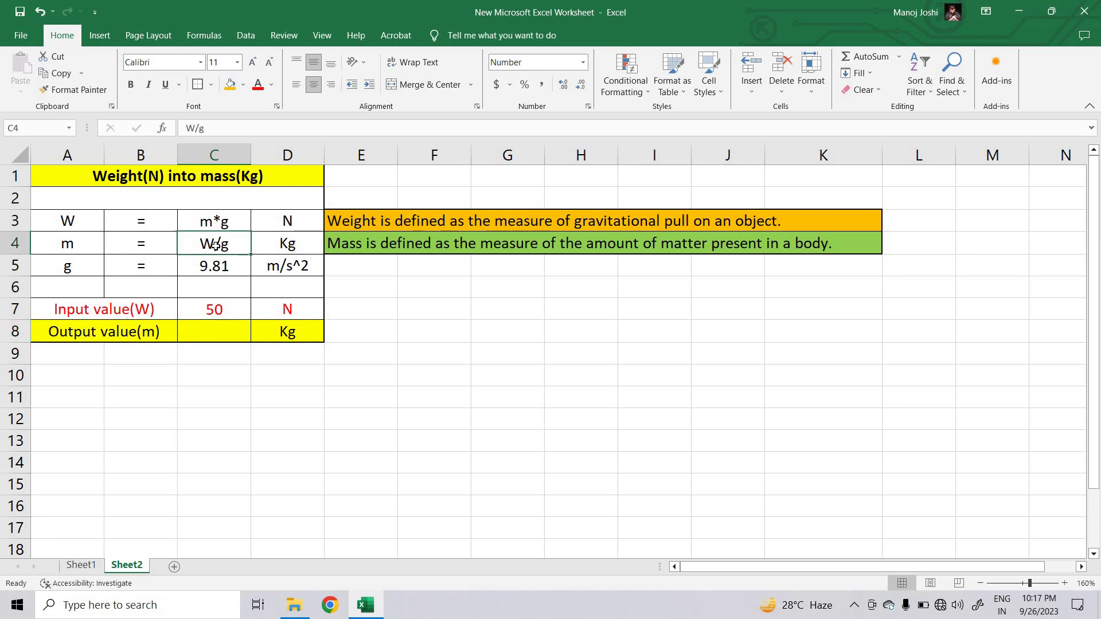
left_click(78, 229)
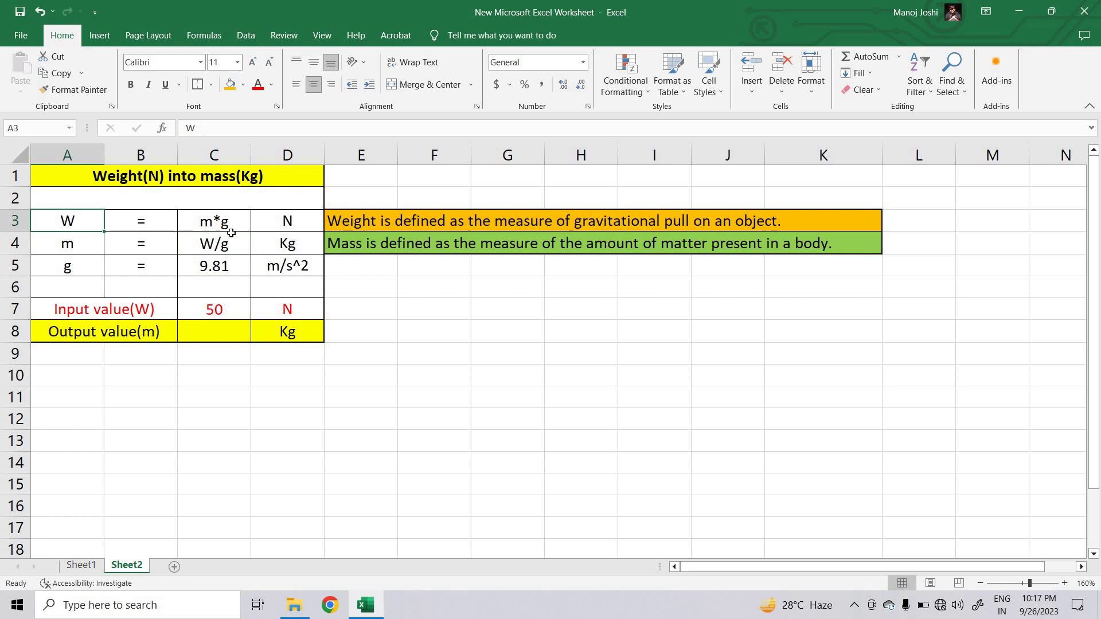
left_click(230, 227)
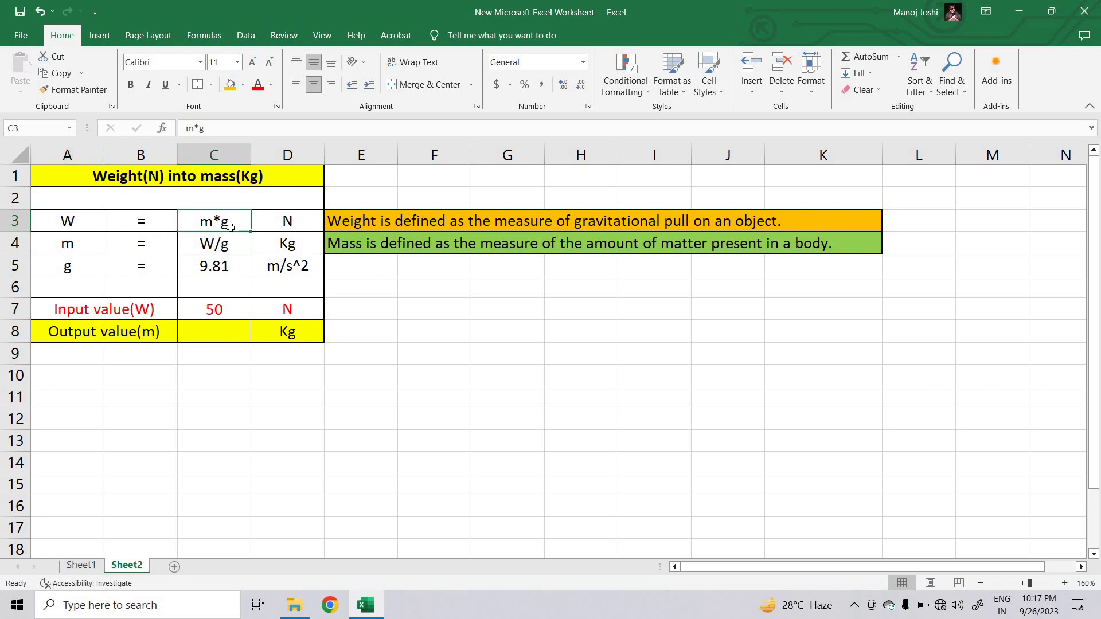
left_click(87, 225)
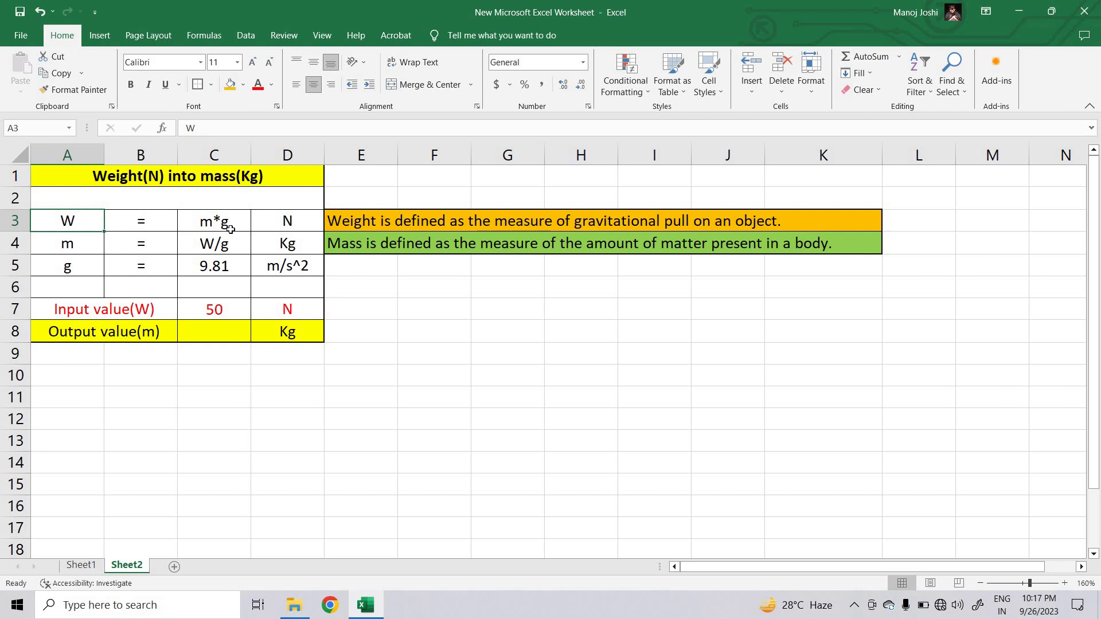
left_click(227, 248)
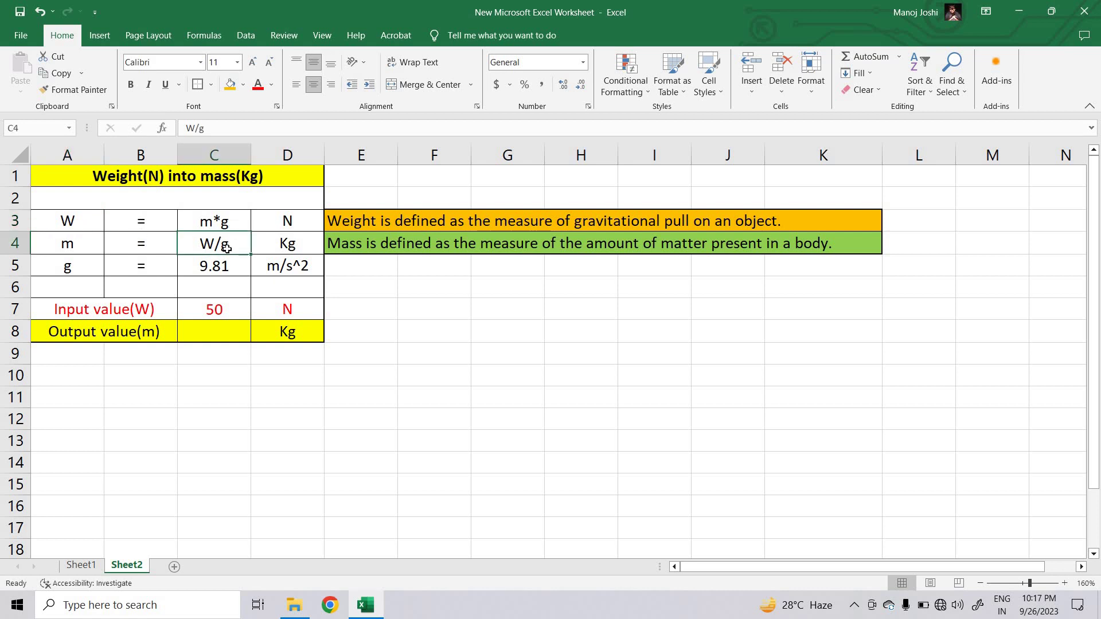
left_click(87, 248)
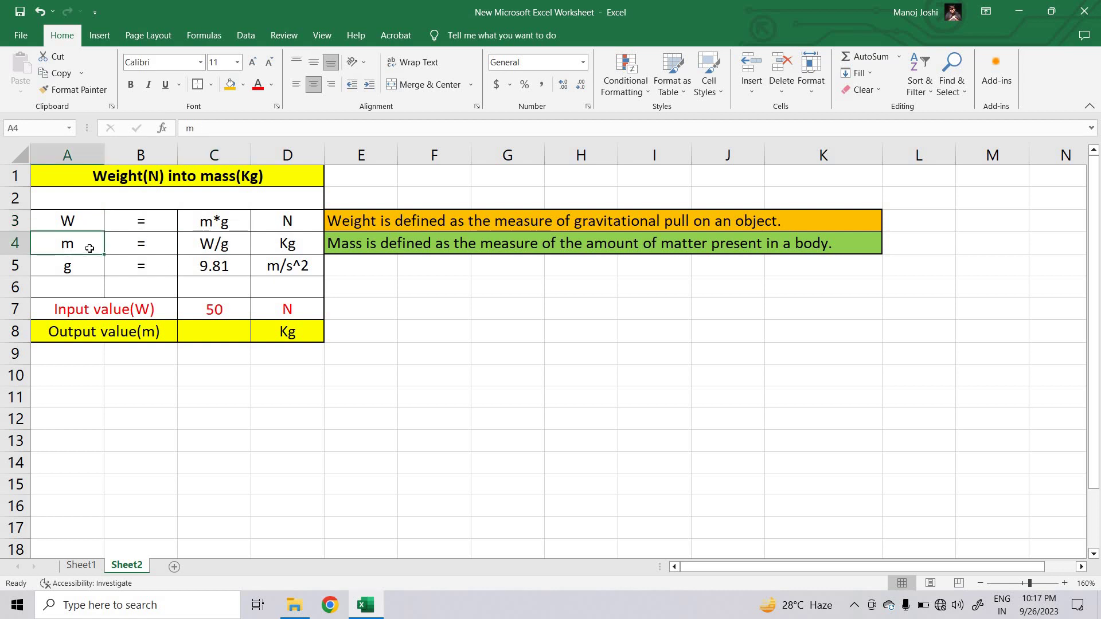
left_click(292, 247)
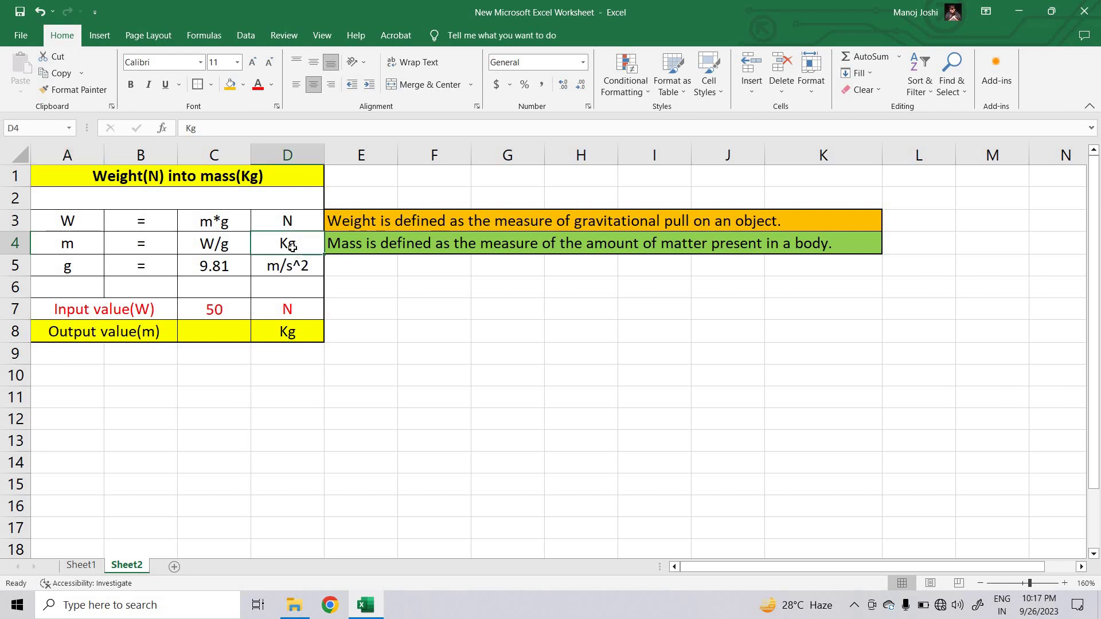
left_click(187, 326)
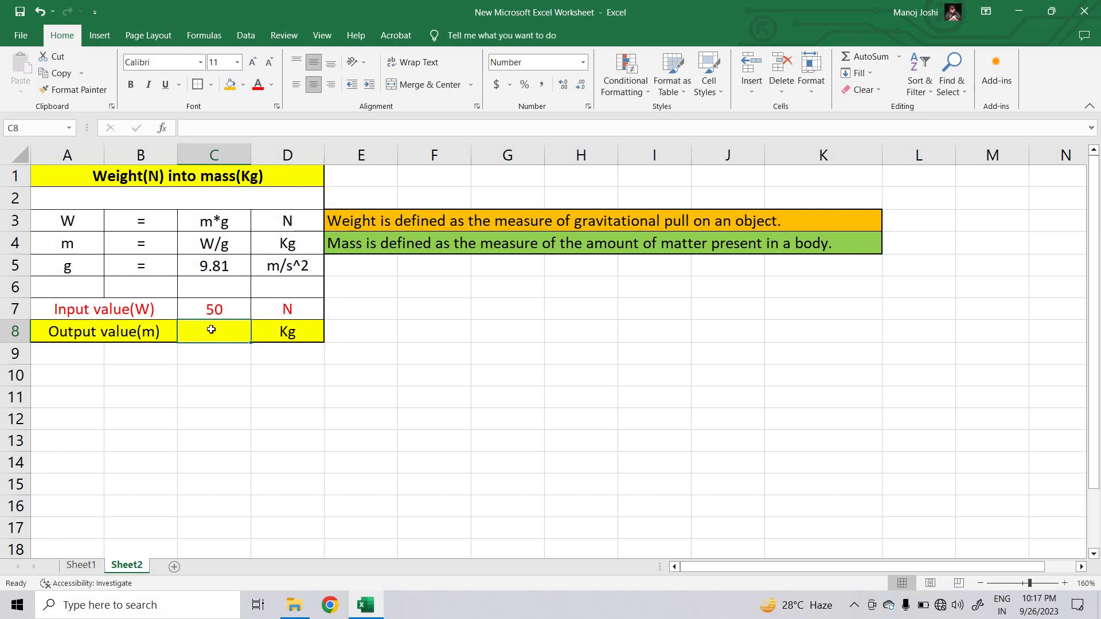
Build the formula =C7/C5 in output cell C8, dividing the weight by gravity.
type("=")
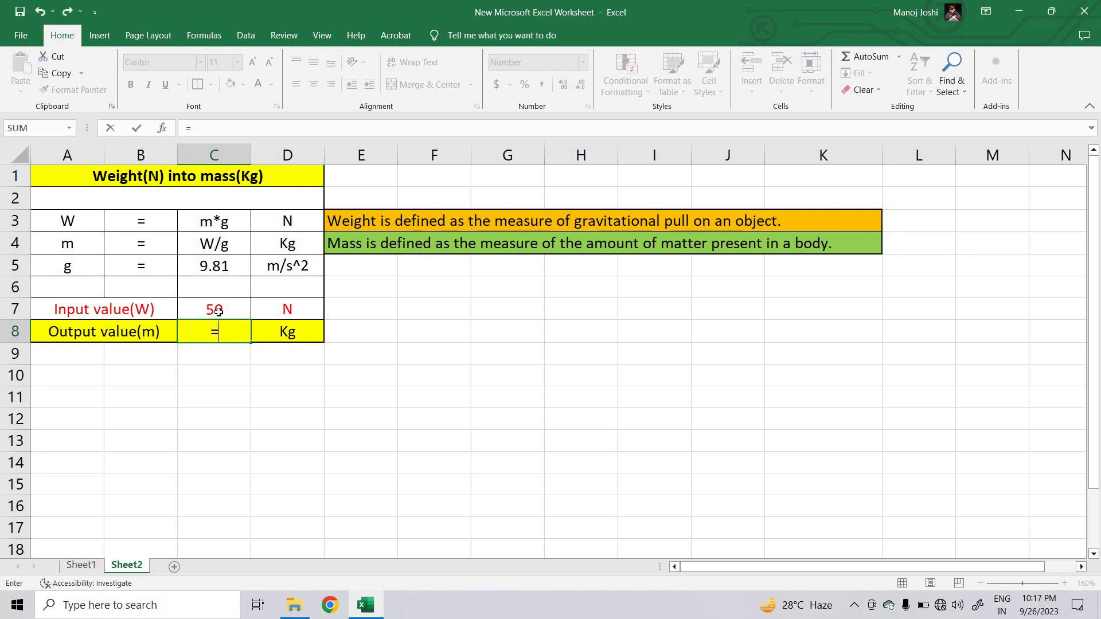
left_click(219, 312)
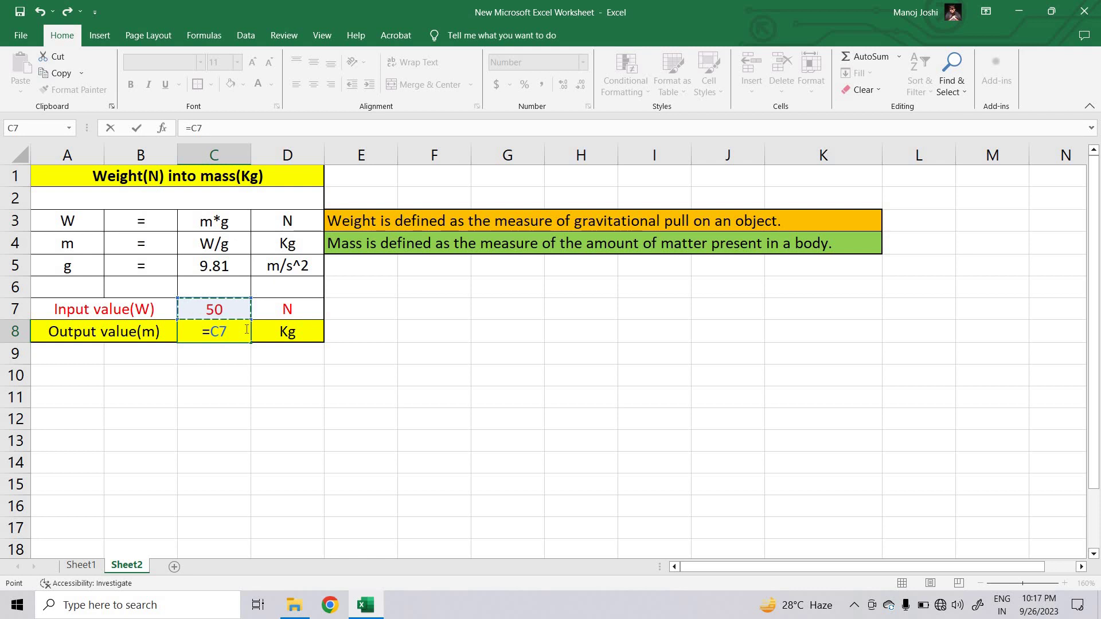
type("/")
left_click(218, 265)
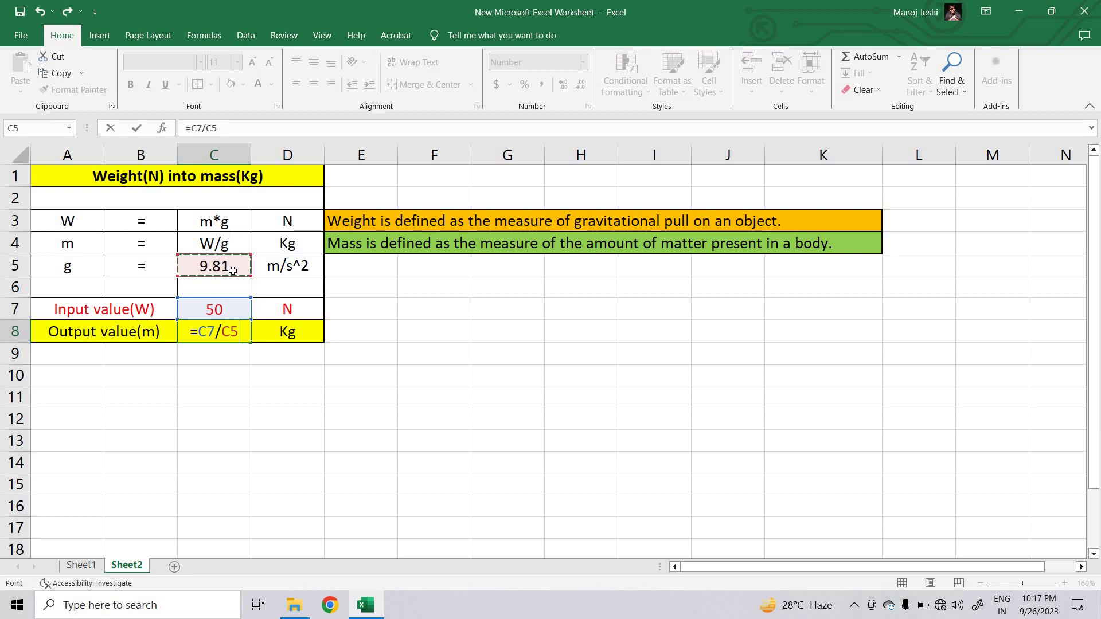
Commit the =C7/C5 formula in C8 and review the output mass, its Kg unit and label.
key("Return")
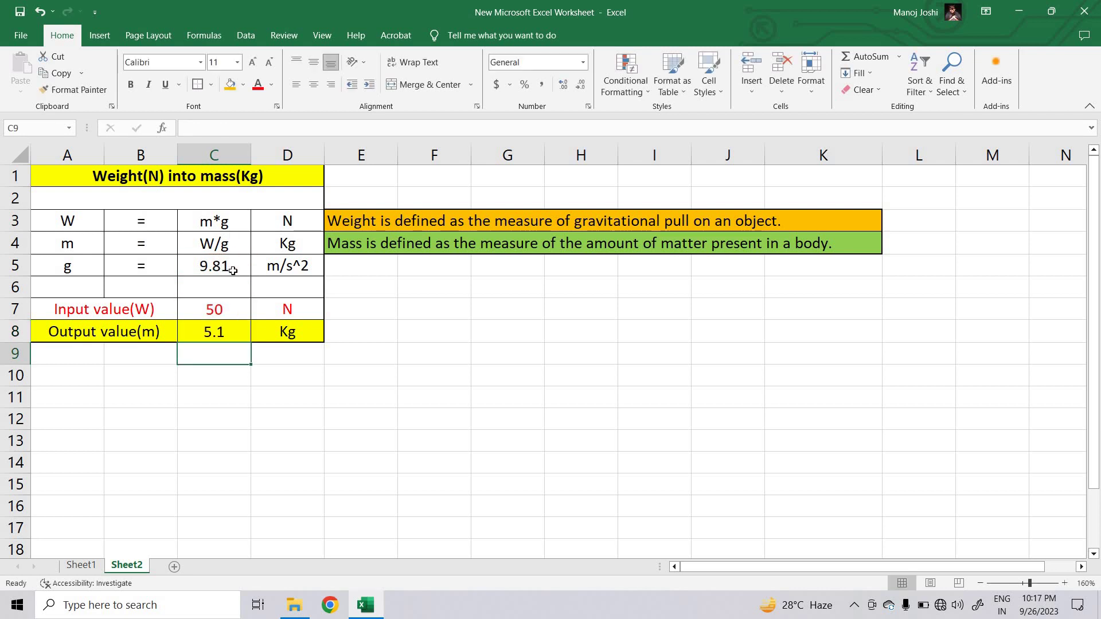
left_click(236, 328)
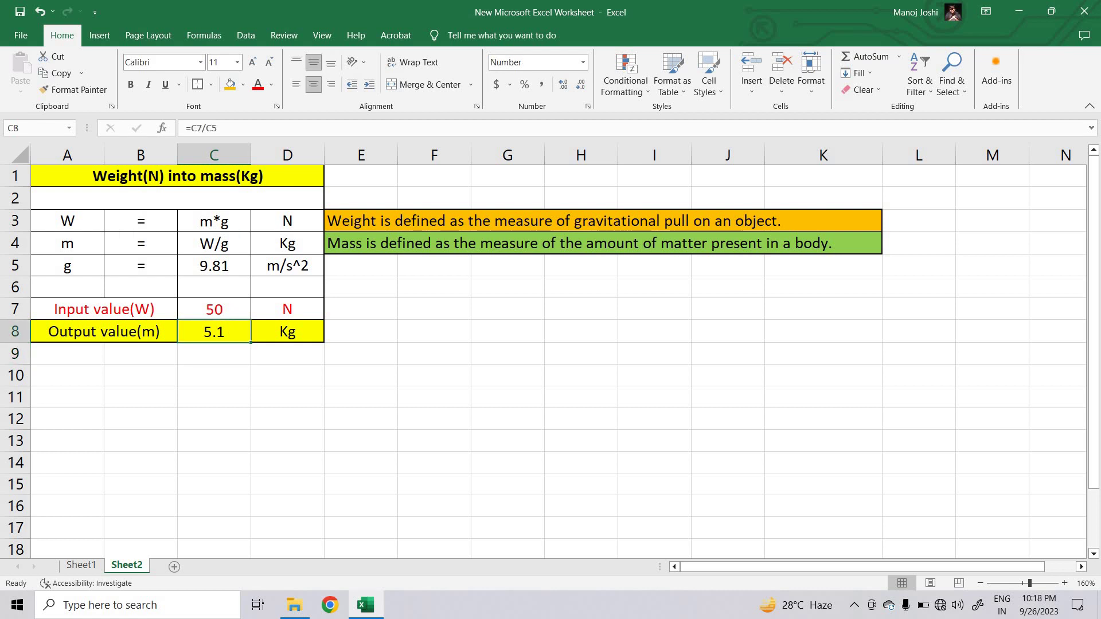
left_click(293, 337)
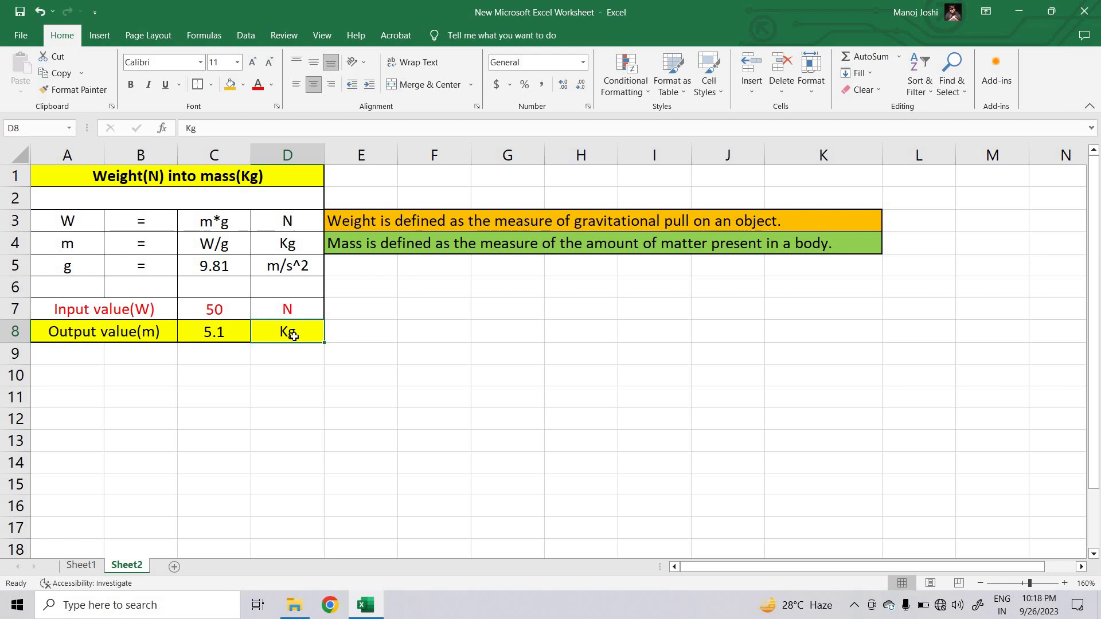
left_click(291, 372)
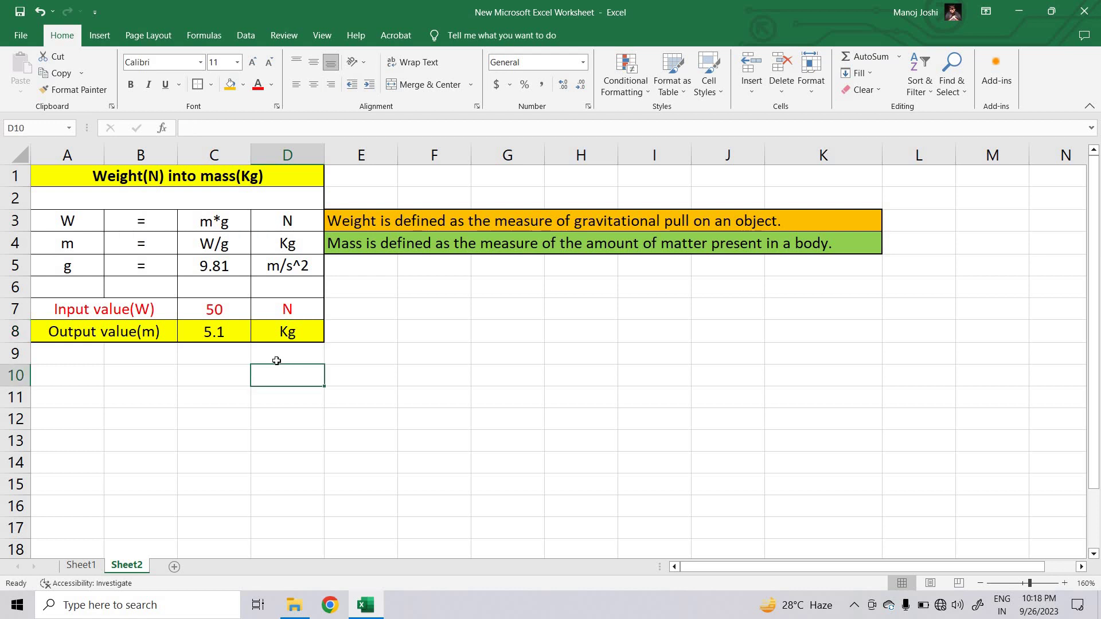
left_click(231, 314)
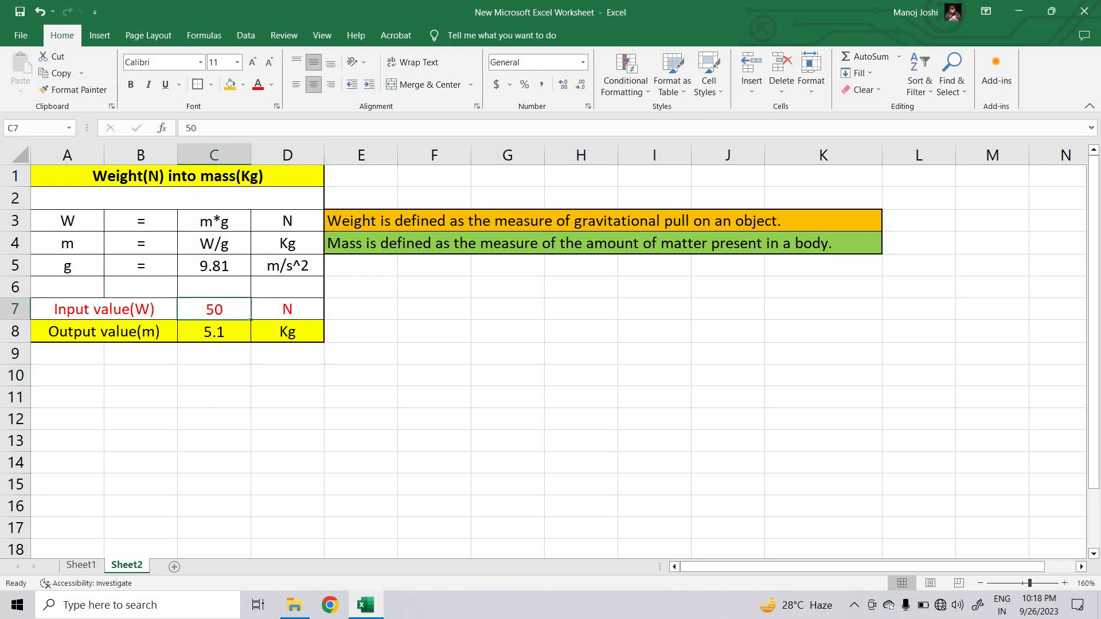
left_click(232, 333)
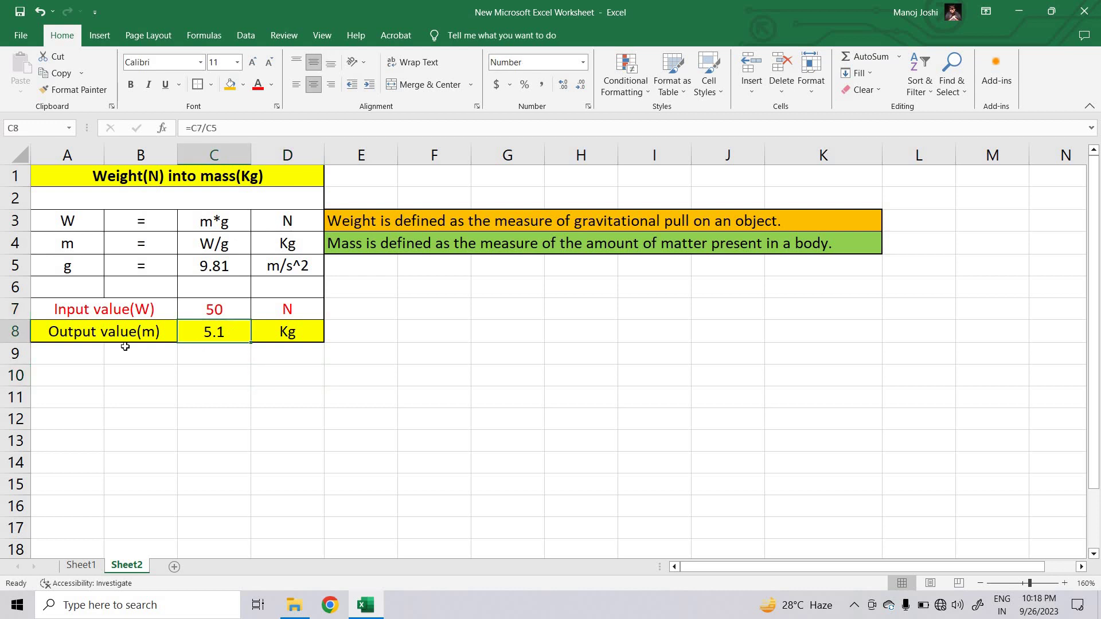
left_click(141, 337)
left_click(144, 315)
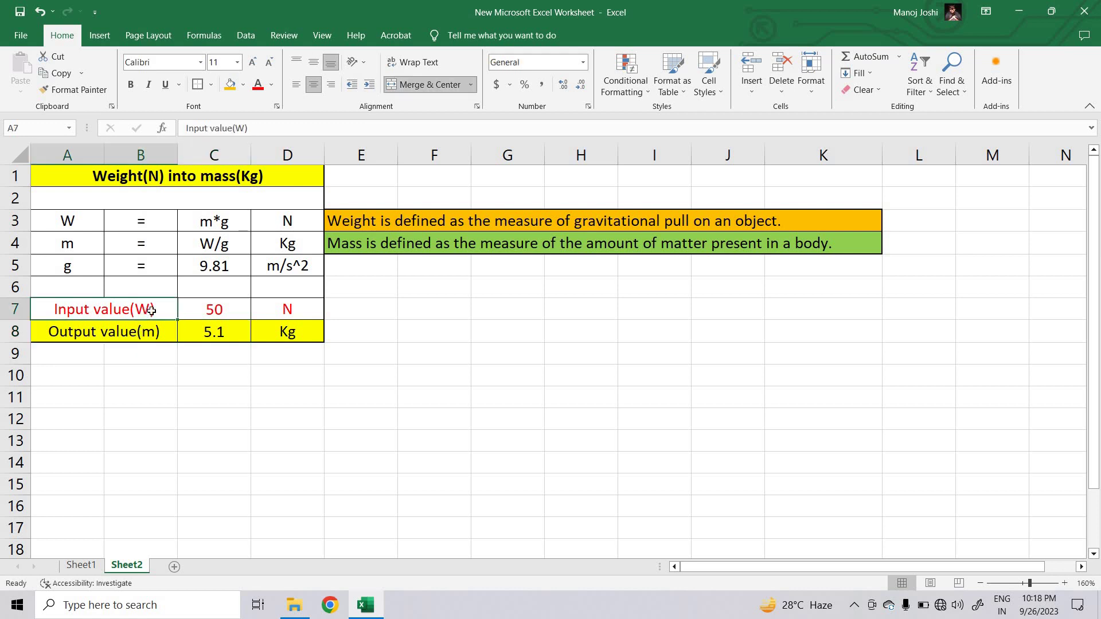
Change the input weight in C7 to 100 N so the mass reads 10.2 Kg.
left_click(223, 356)
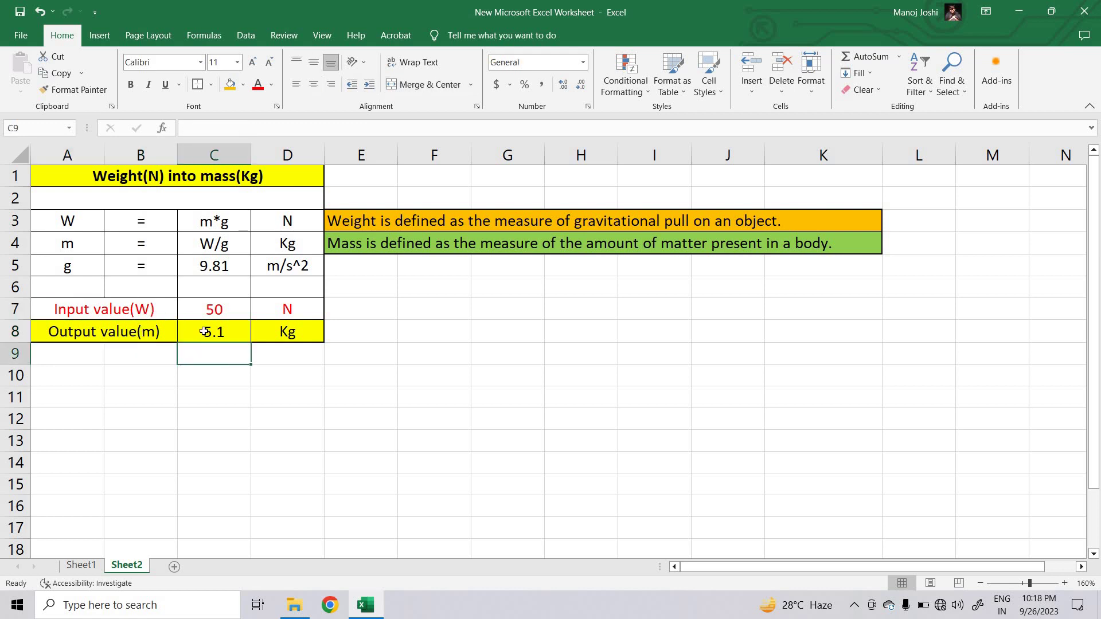
left_click(233, 311)
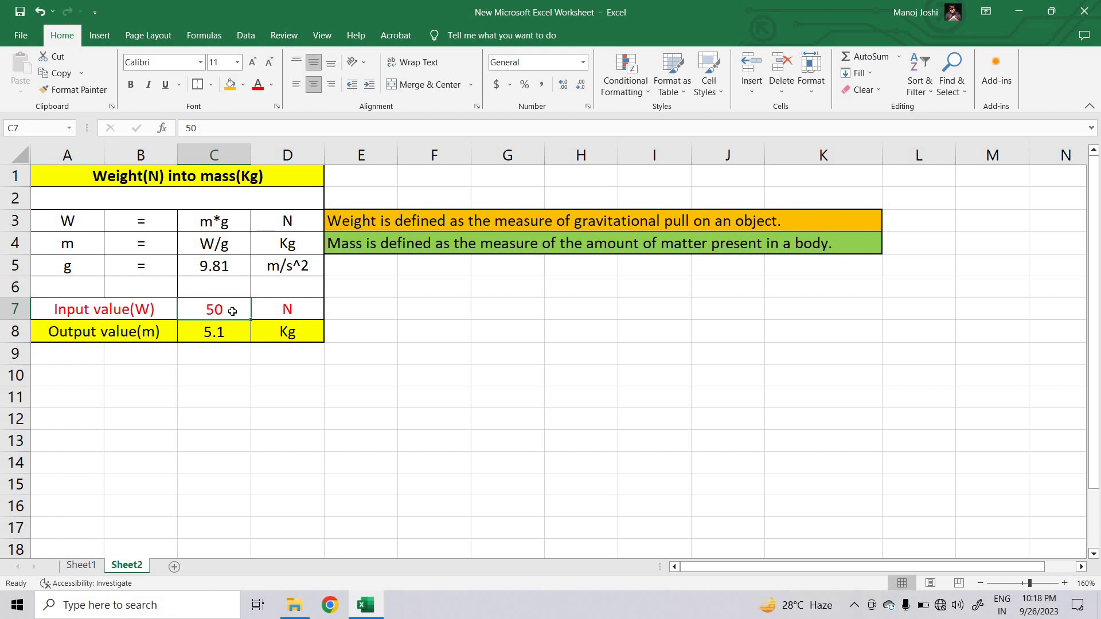
type("100")
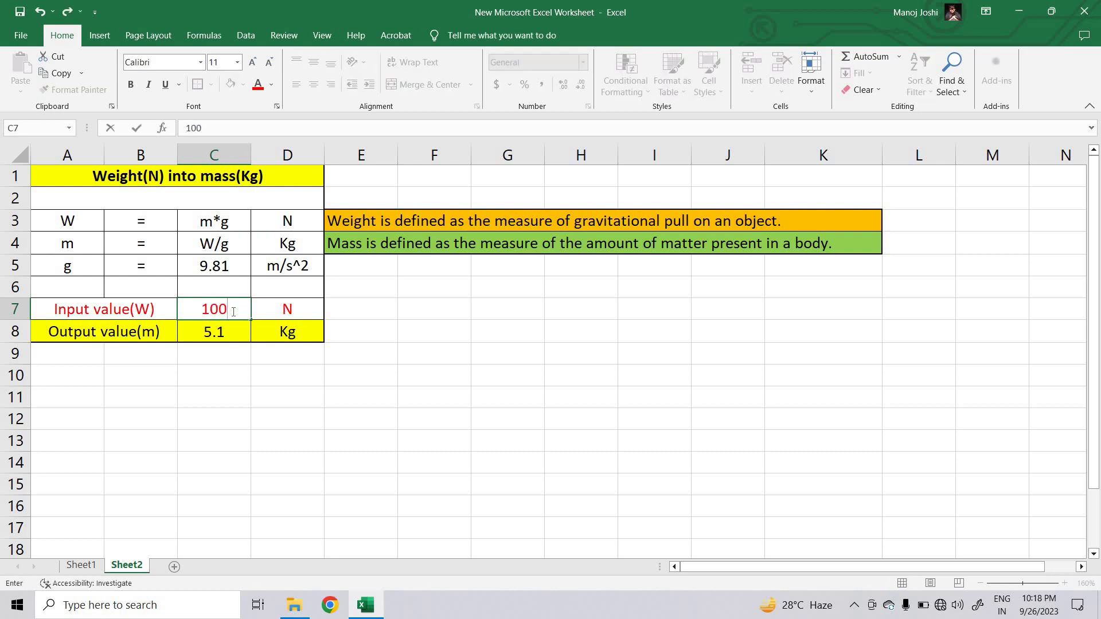
key("Return")
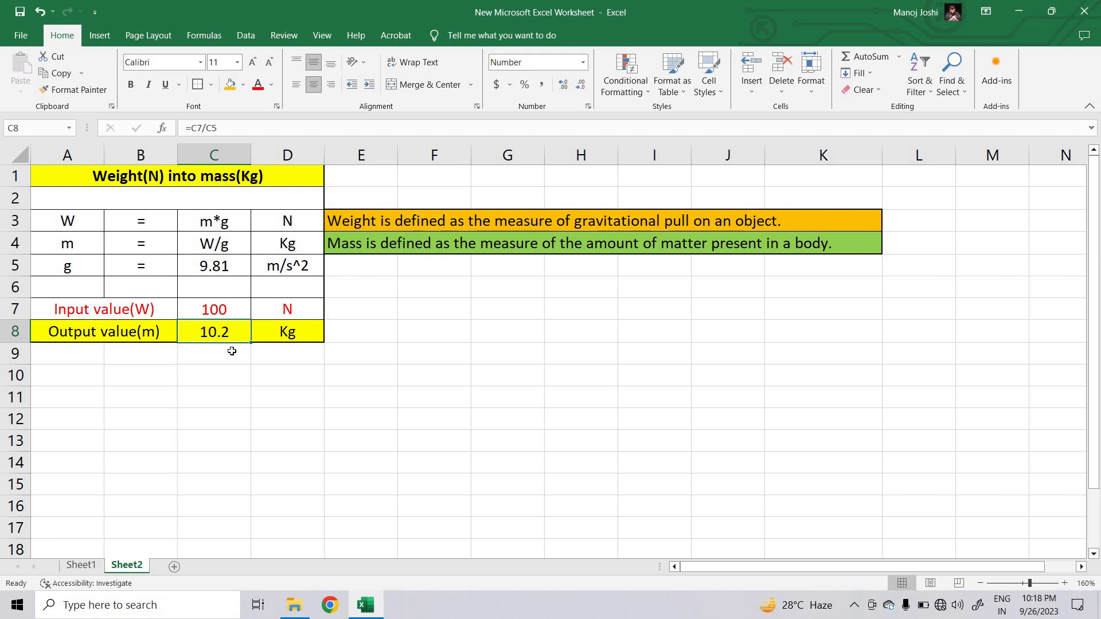
left_click(221, 357)
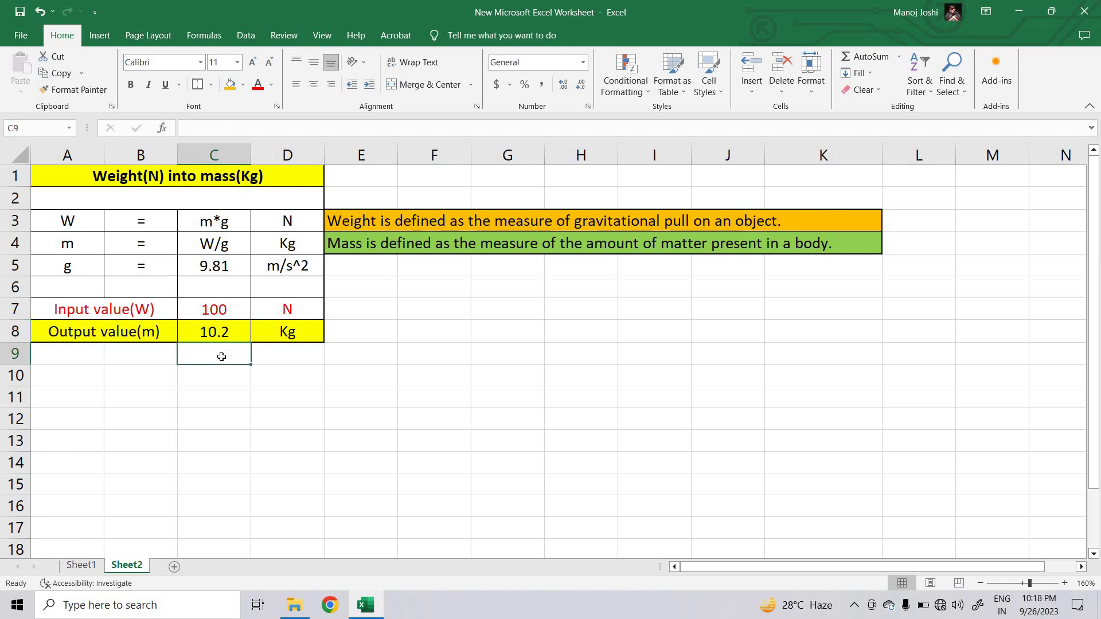
key("Down")
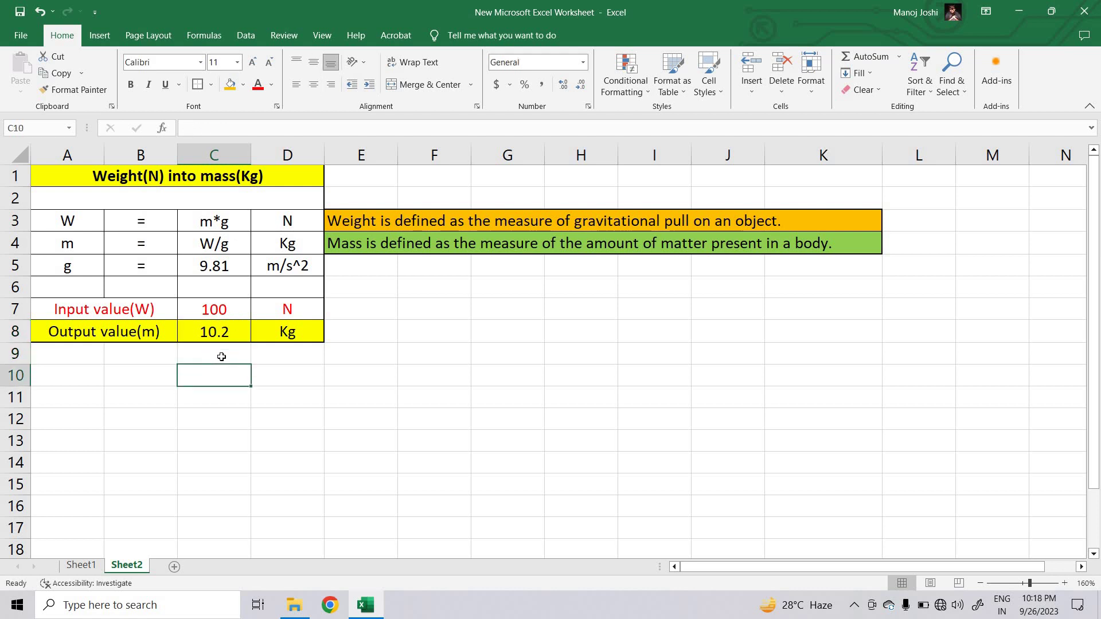